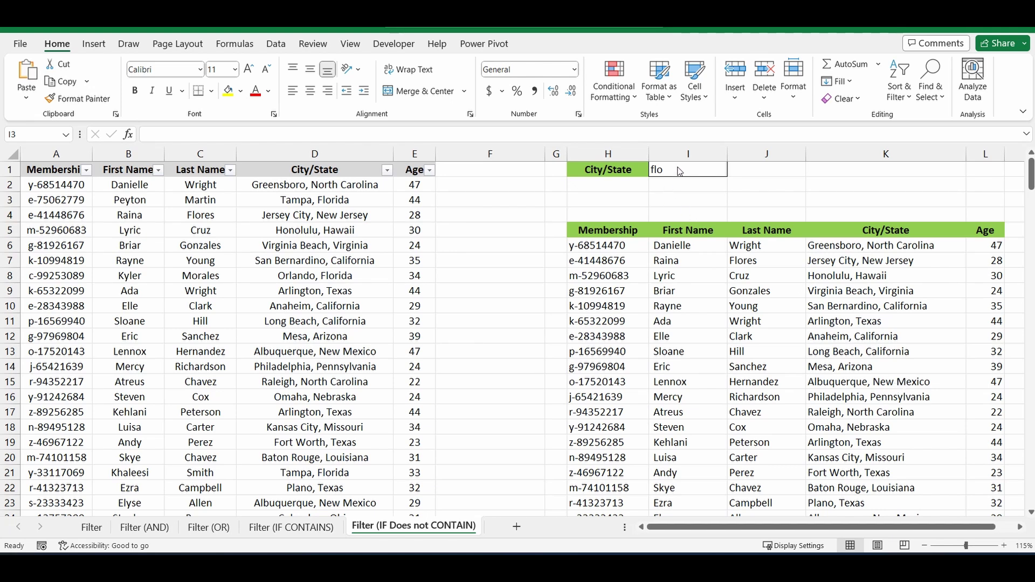
- Replace the I1 criterion 'flo' with 'cal' so California rows are excluded
{"action": "key", "text": "Up"}
{"action": "key", "text": "Up"}
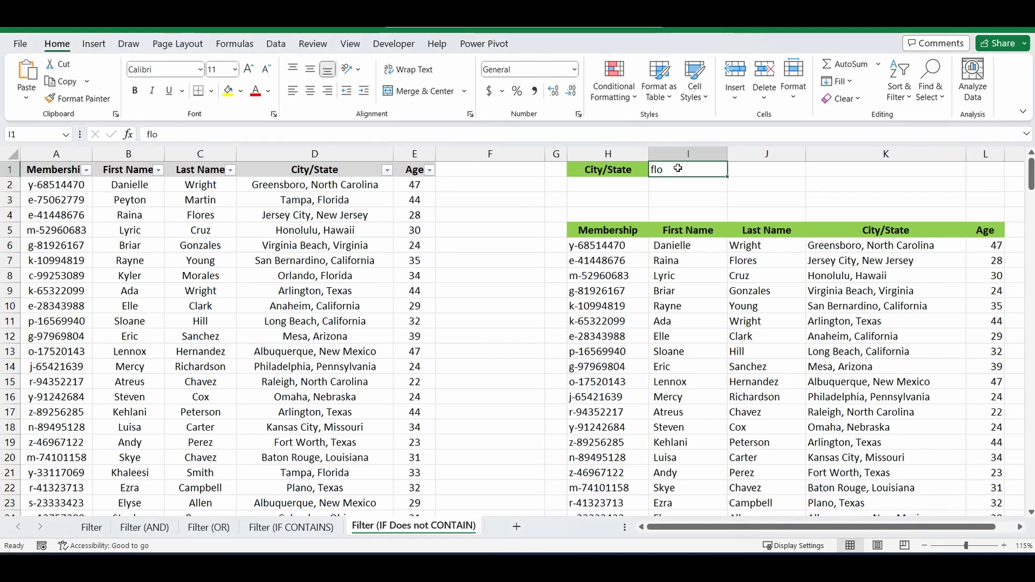
{"action": "key", "text": "F2"}
{"action": "key", "text": "Escape"}
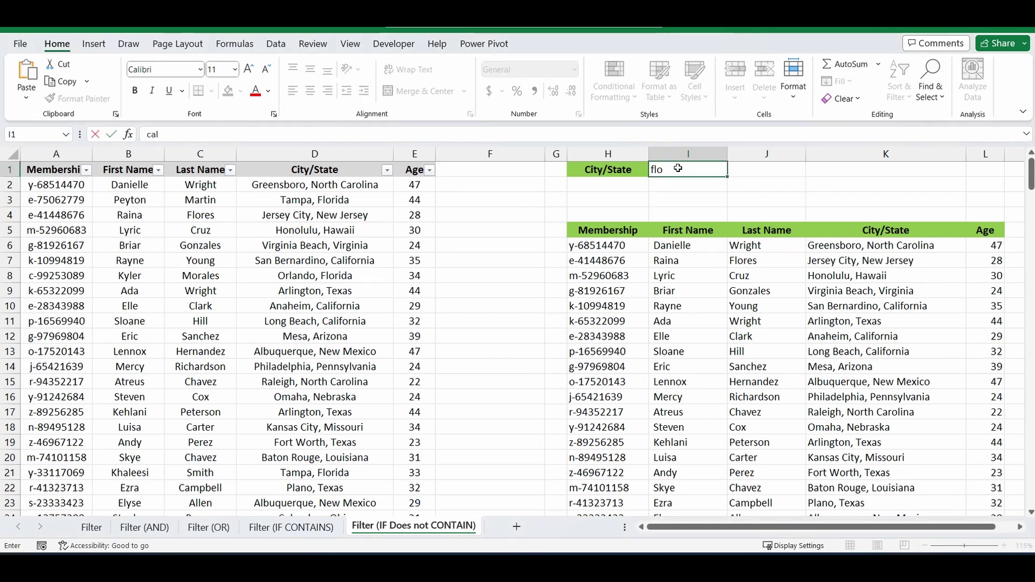
{"action": "type", "text": "cal"}
{"action": "key", "text": "Return"}
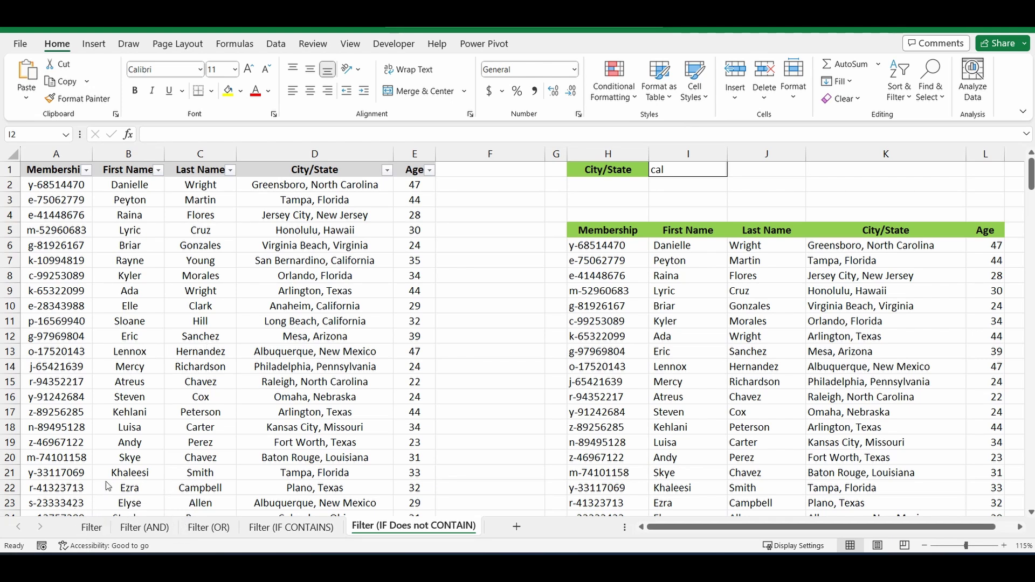
- Look through the Filter (AND), Filter (OR) and Filter (IF CONTAINS) sheets
{"action": "left_click", "coordinate": [141, 528]}
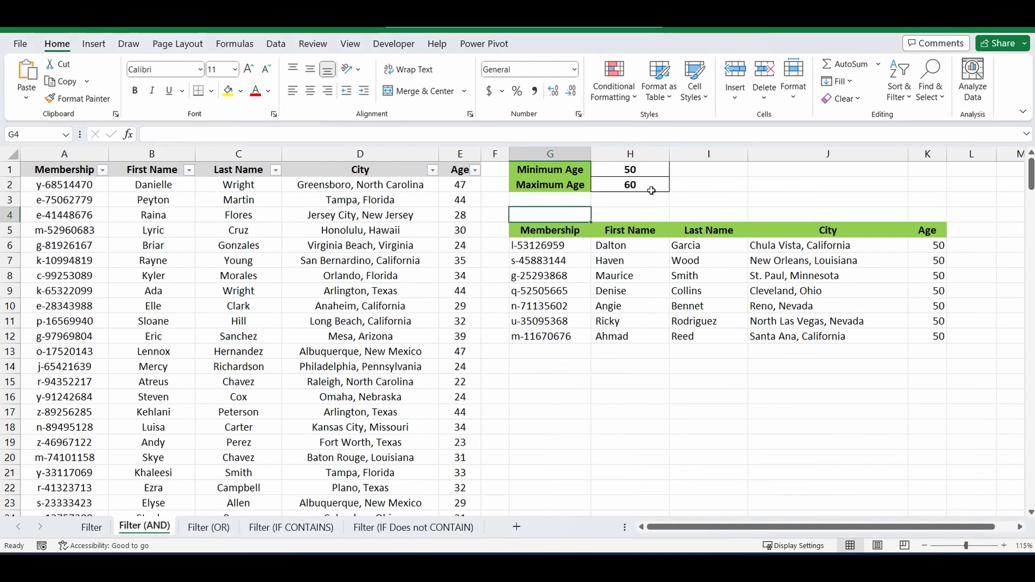
{"action": "left_click", "coordinate": [207, 531]}
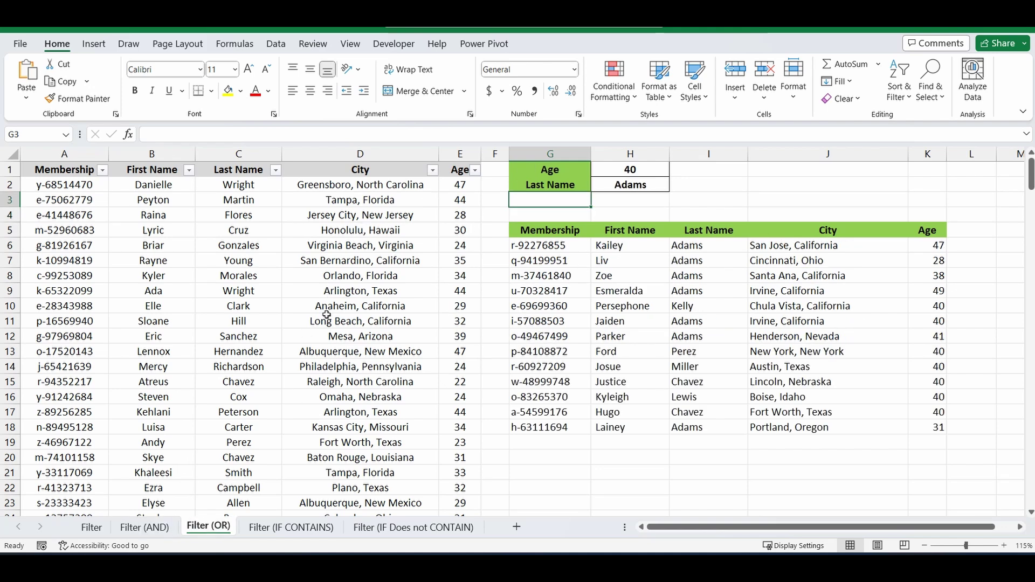
{"action": "left_click", "coordinate": [283, 531]}
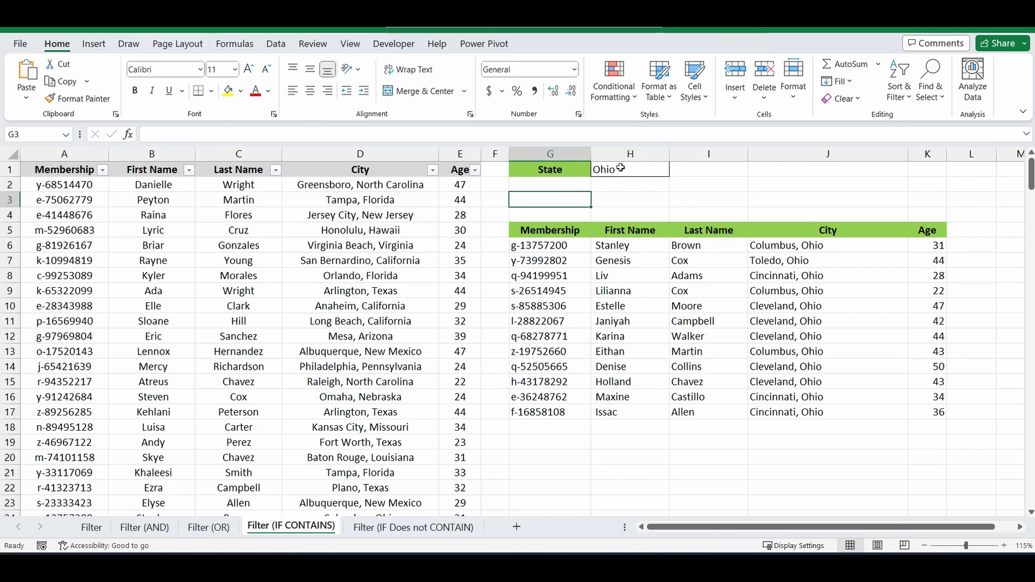
- Set H1 on the IF CONTAINS sheet to 'flo', then go back to the Does not CONTAIN sheet
{"action": "left_click", "coordinate": [614, 166]}
{"action": "type", "text": "flo"}
{"action": "key", "text": "Return"}
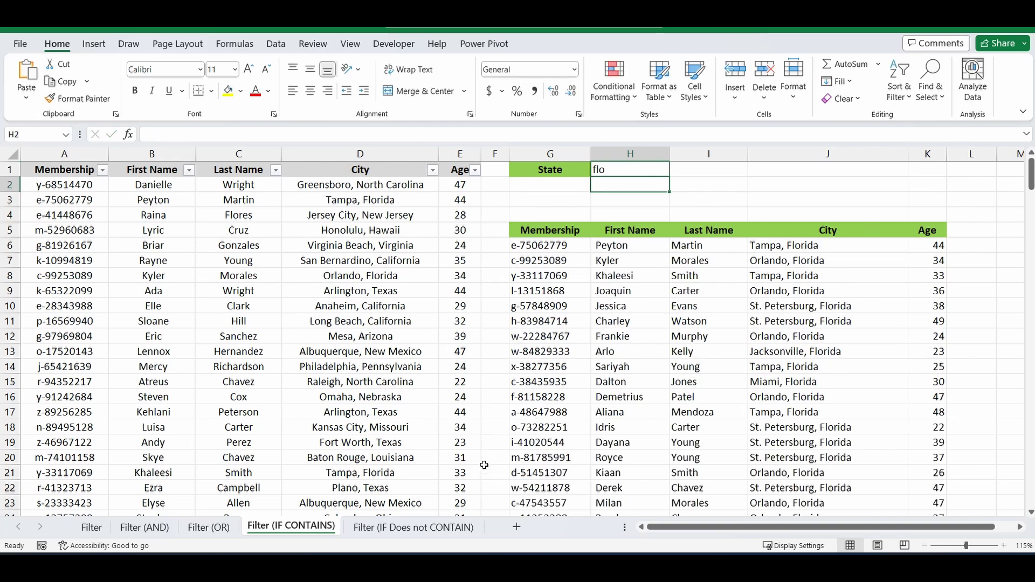
{"action": "left_click", "coordinate": [435, 534]}
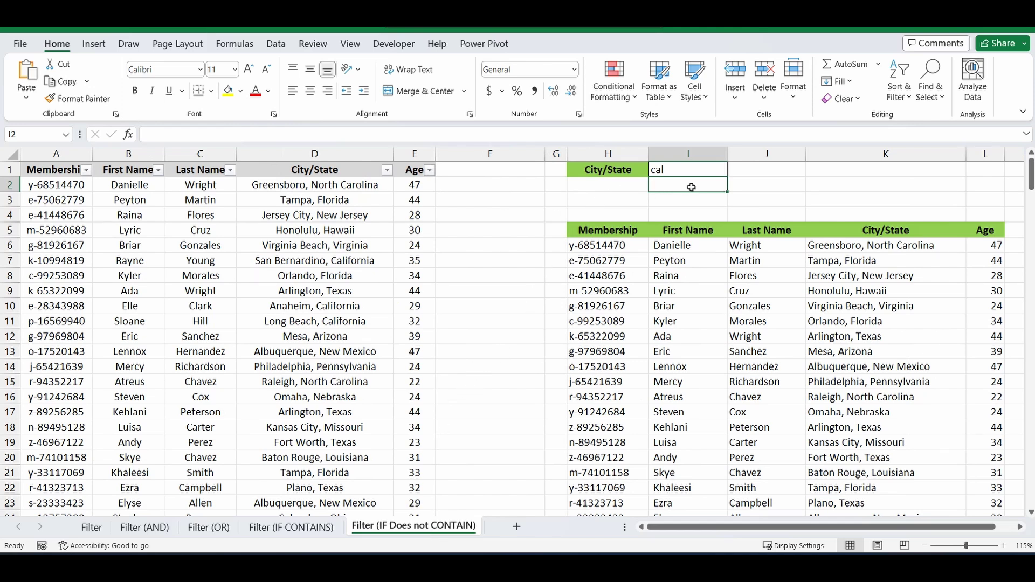
{"action": "left_click", "coordinate": [490, 184]}
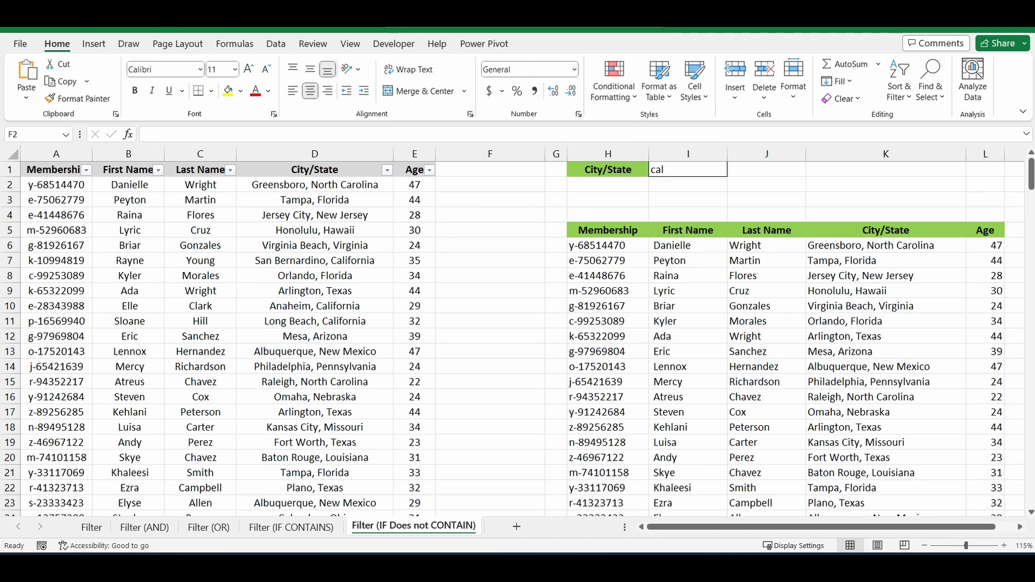
- Enter =SEARCH($I$1,D2) in F2 and fill it down through F15
{"action": "left_click", "coordinate": [457, 184]}
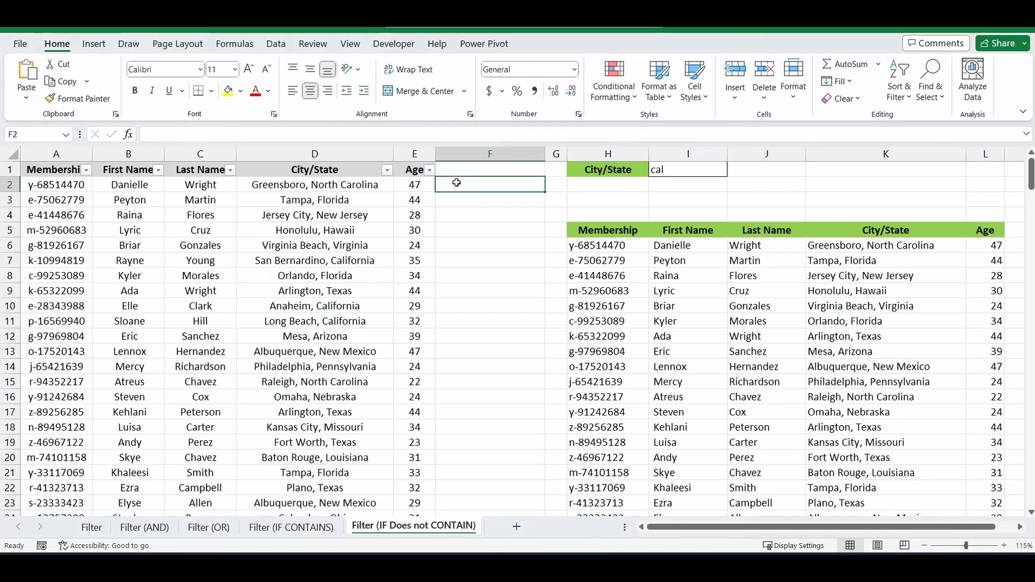
{"action": "type", "text": "=search("}
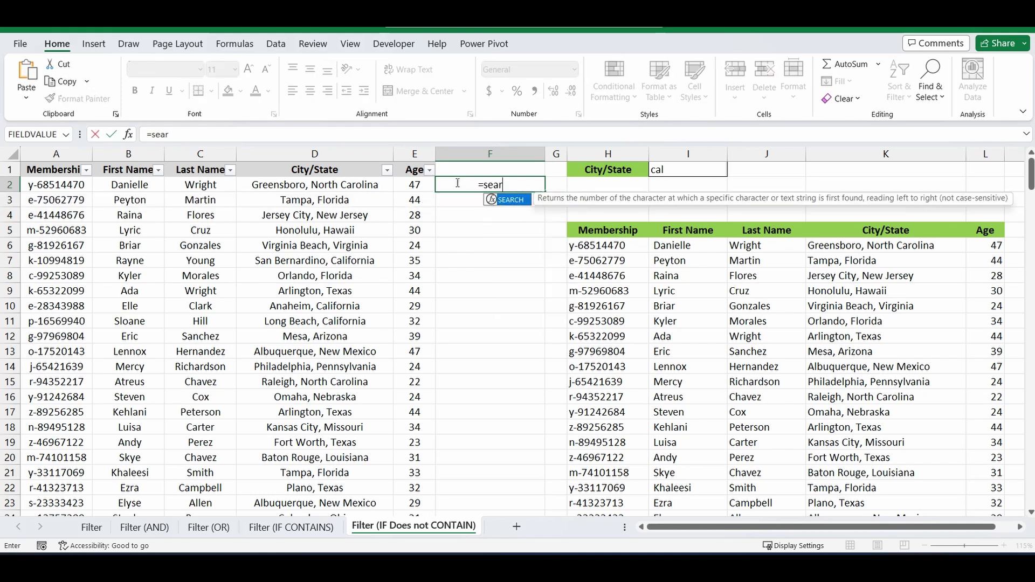
{"action": "left_click", "coordinate": [690, 169]}
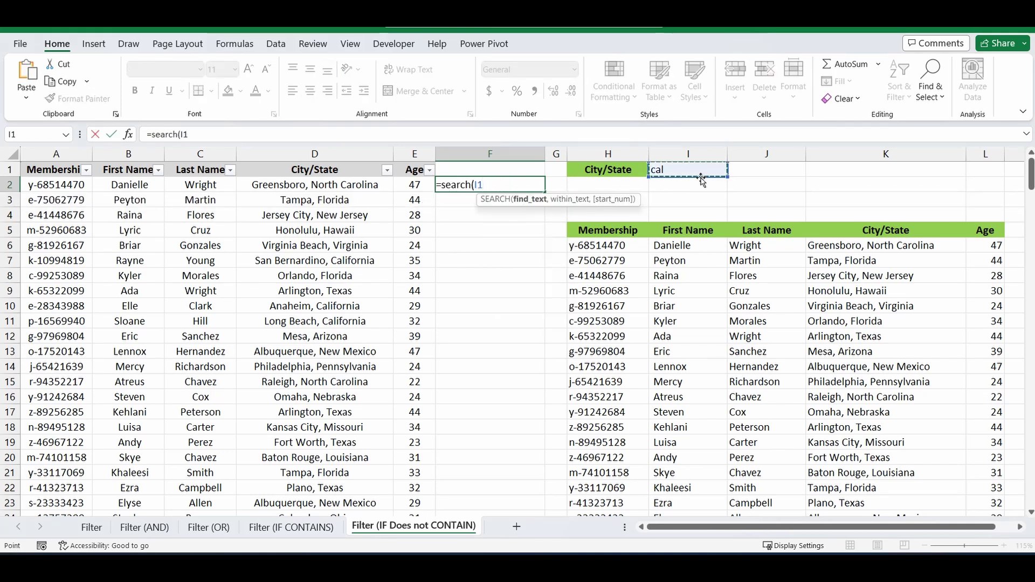
{"action": "key", "text": "F4"}
{"action": "type", "text": ","}
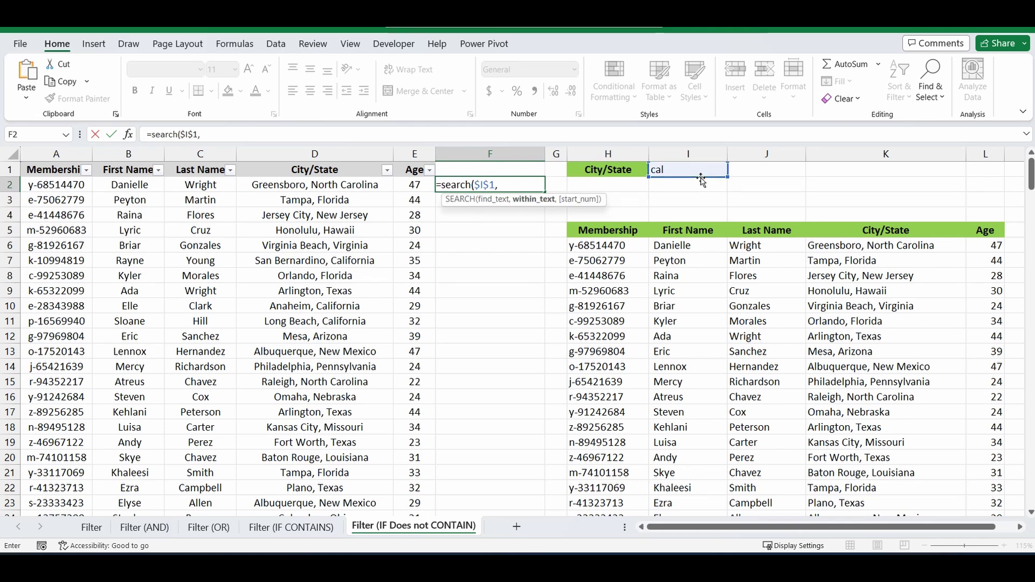
{"action": "left_click", "coordinate": [337, 186]}
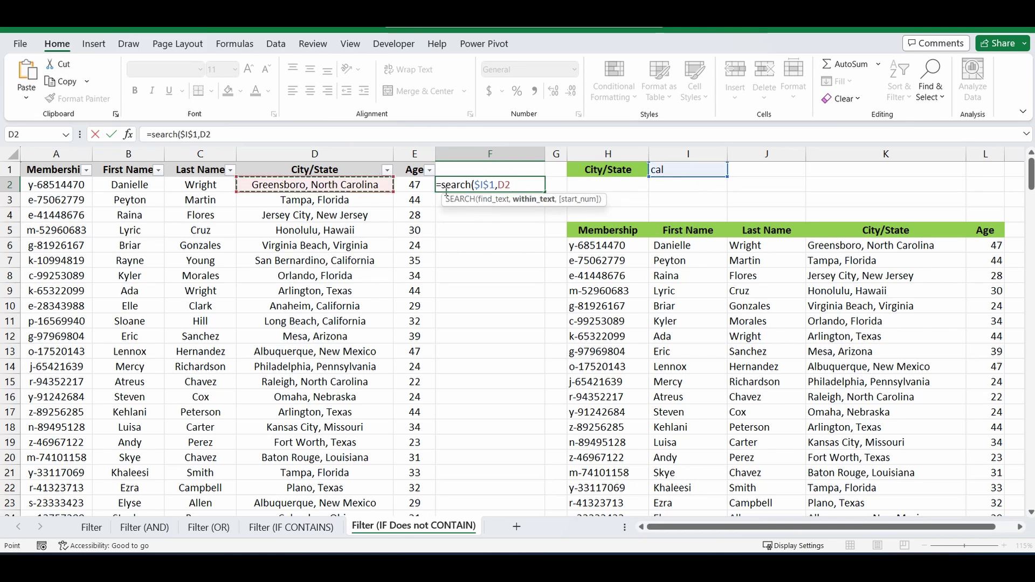
{"action": "type", "text": ")"}
{"action": "key", "text": "Return"}
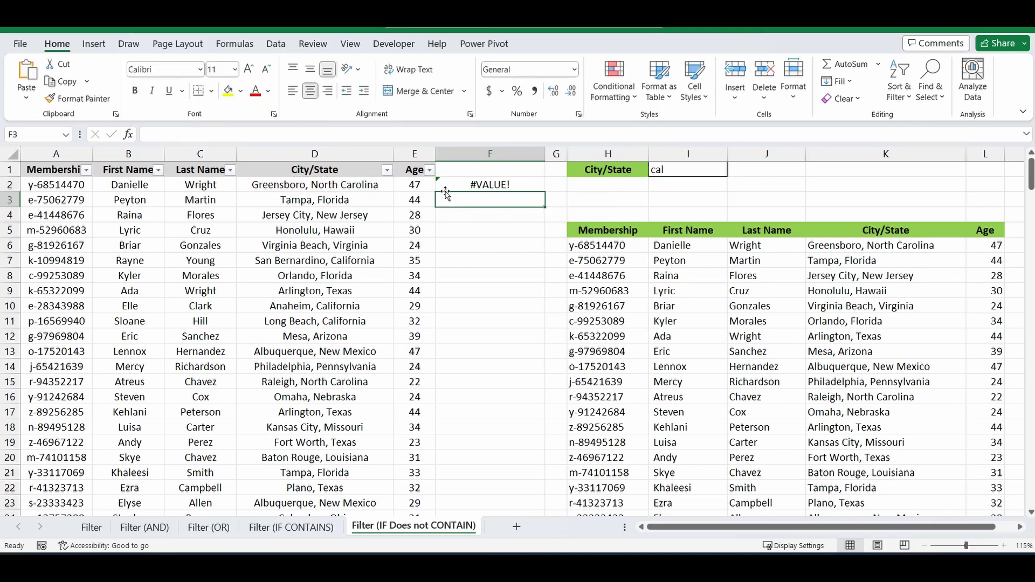
{"action": "left_click", "coordinate": [492, 183]}
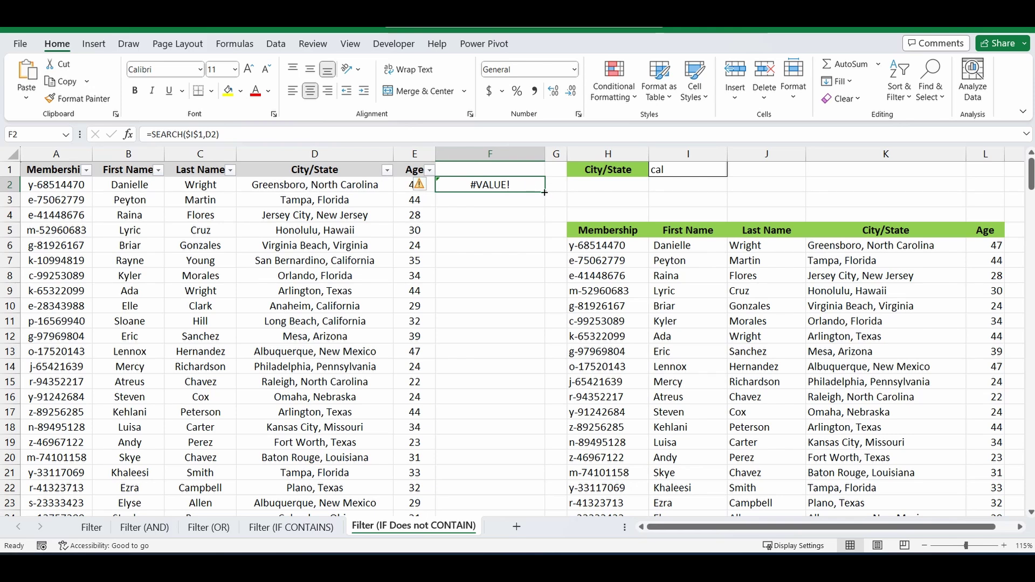
{"action": "left_click_drag", "start_coordinate": [545, 192], "coordinate": [542, 390]}
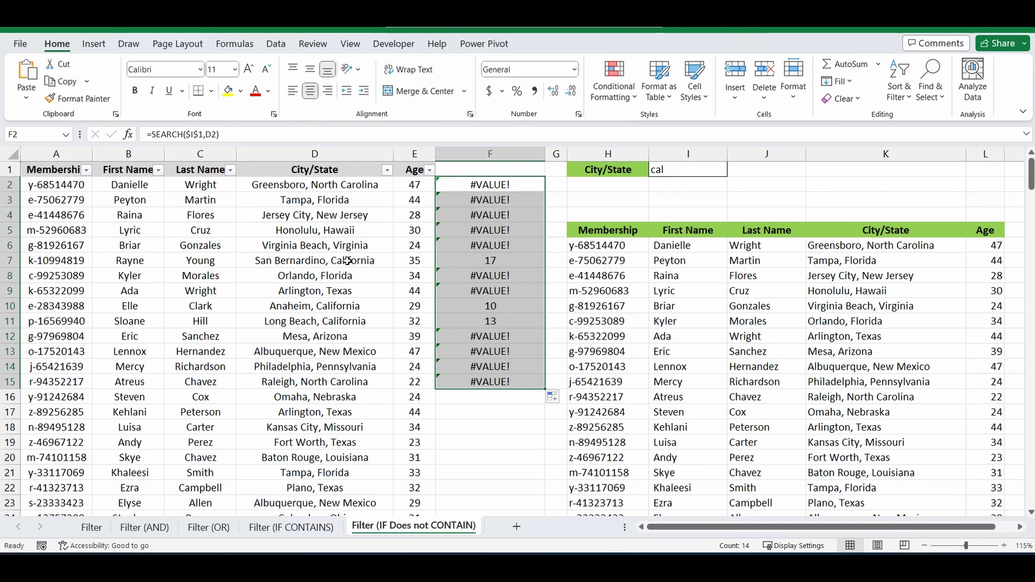
- Wrap F2's formula as =ISNUMBER(SEARCH($I$1,D2)) and fill it down through F16
{"action": "left_click", "coordinate": [477, 184]}
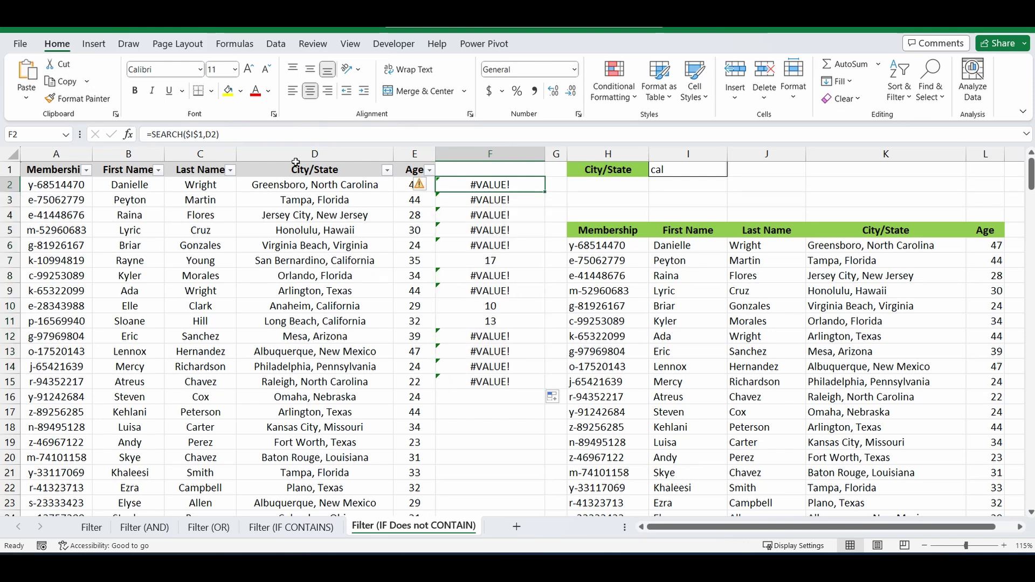
{"action": "key", "text": "F2"}
{"action": "left_click", "coordinate": [152, 132]}
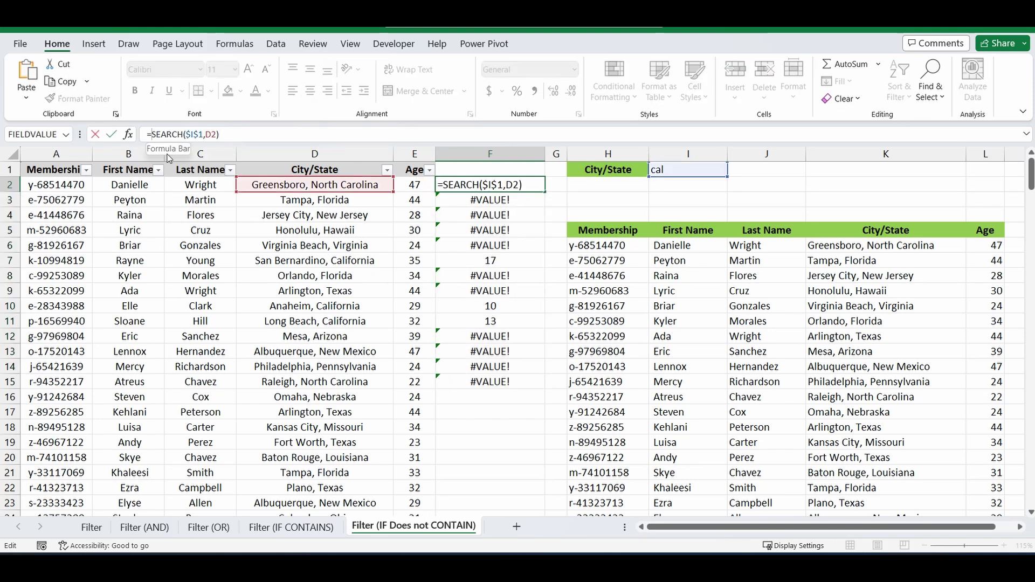
{"action": "type", "text": "isnumber"}
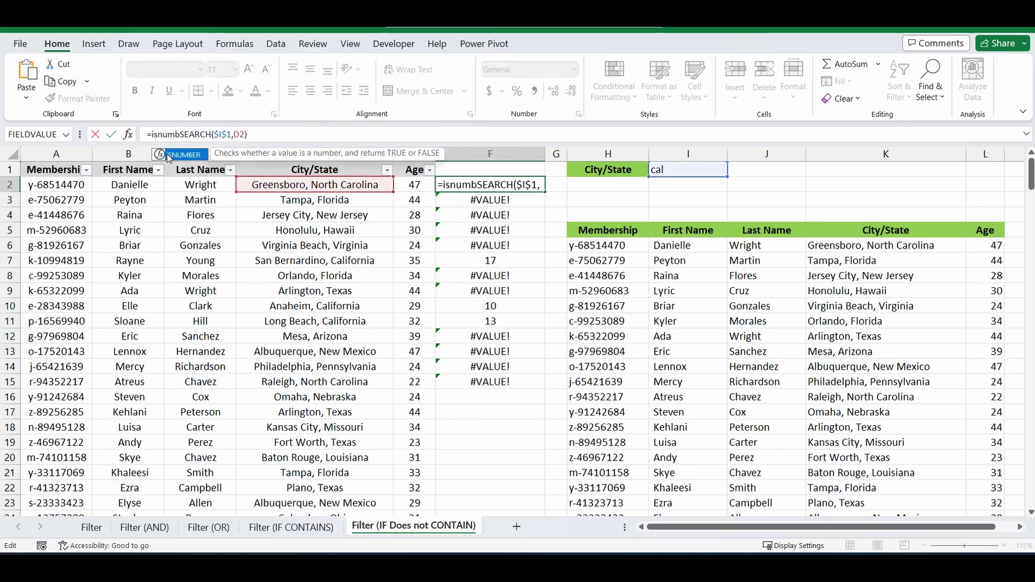
{"action": "type", "text": "("}
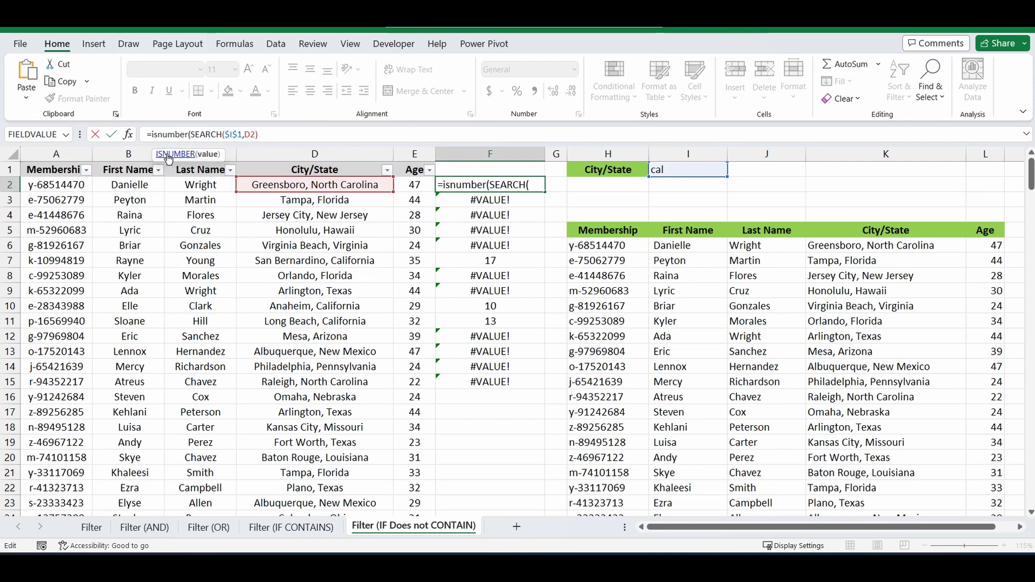
{"action": "left_click", "coordinate": [261, 135]}
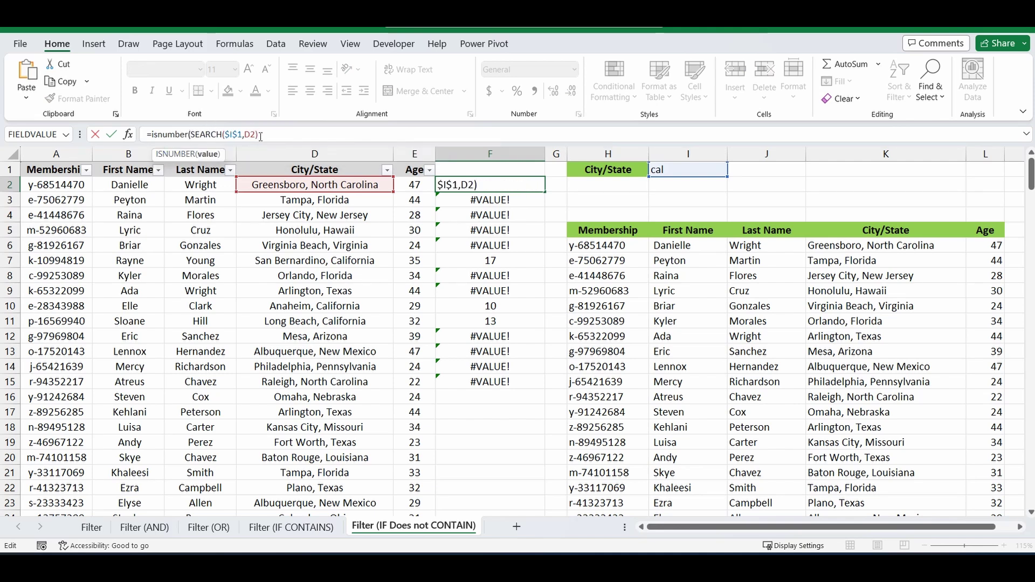
{"action": "type", "text": ")"}
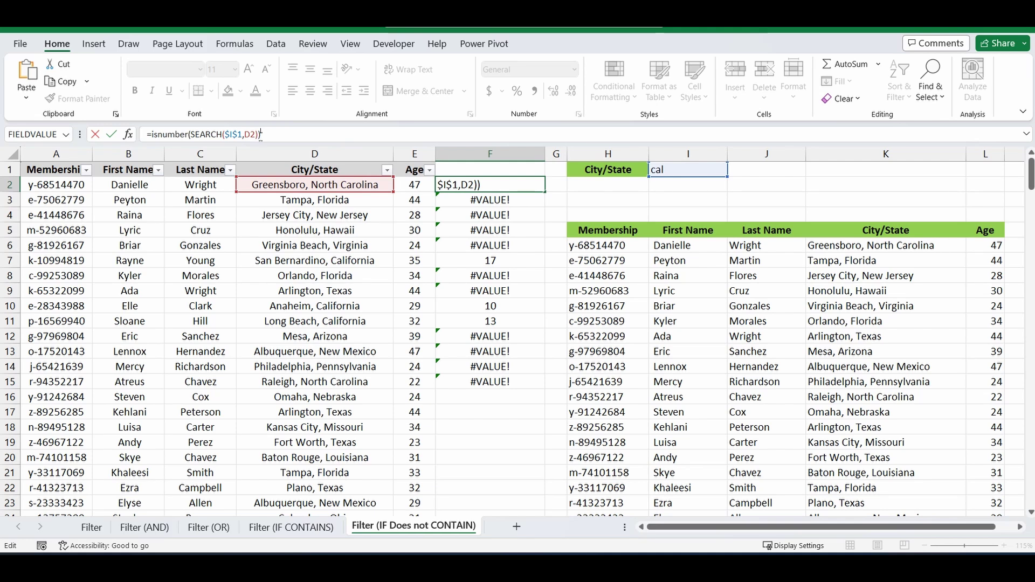
{"action": "key", "text": "Return"}
{"action": "left_click", "coordinate": [498, 188]}
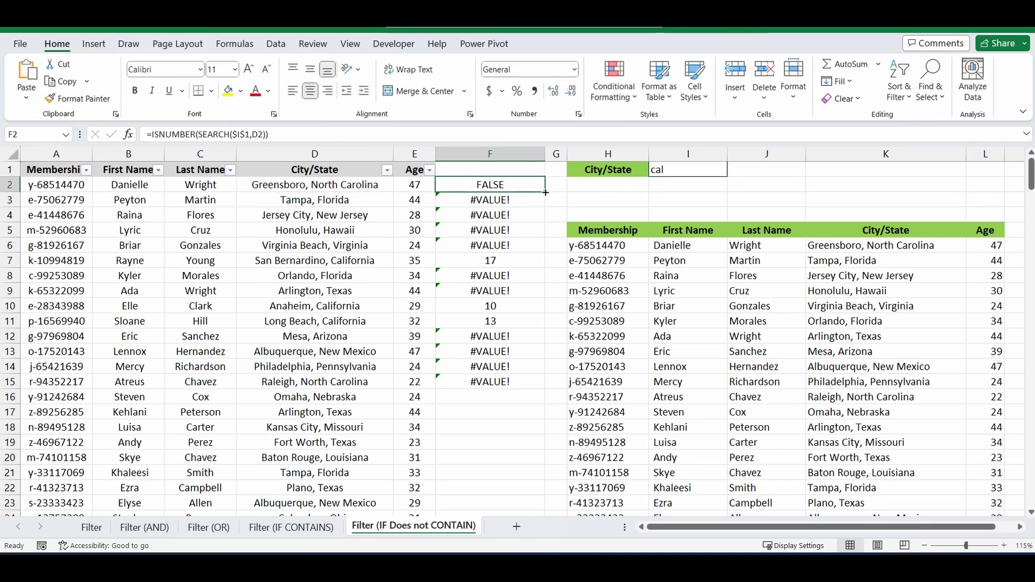
{"action": "left_click_drag", "start_coordinate": [546, 193], "coordinate": [543, 402]}
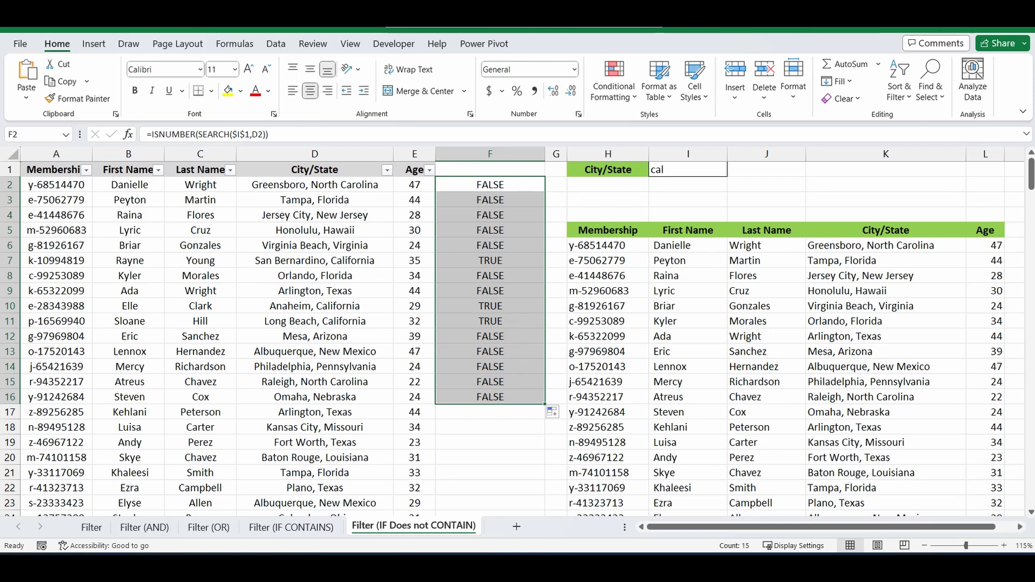
{"action": "left_click", "coordinate": [886, 199]}
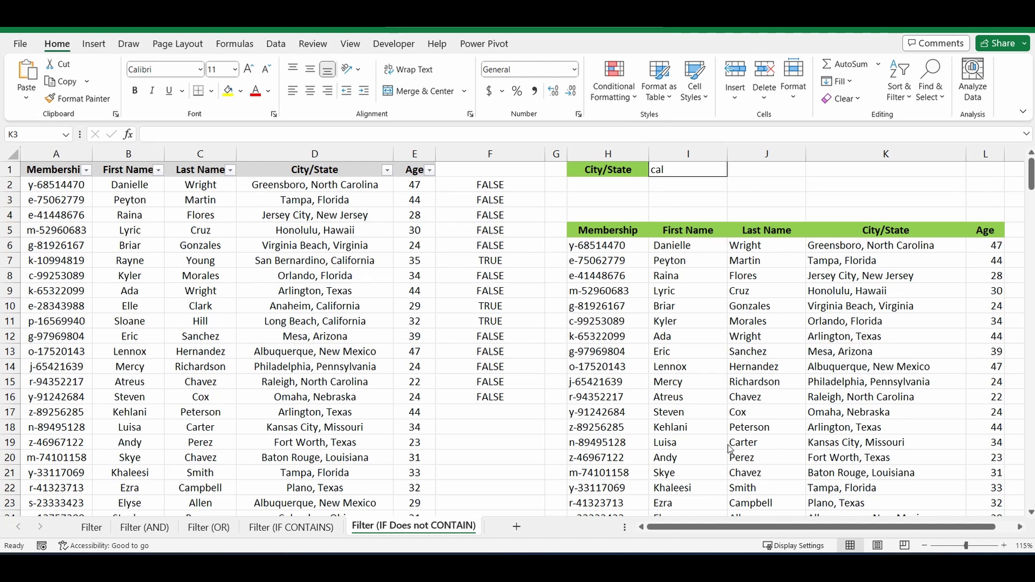
- Delete the old filtered results in H6:M6
{"action": "left_click", "coordinate": [1013, 244]}
{"action": "left_click_drag", "start_coordinate": [1013, 243], "coordinate": [628, 243]}
{"action": "key", "text": "Delete"}
{"action": "scroll", "coordinate": [630, 243], "scroll_direction": "right", "scroll_amount": 3}
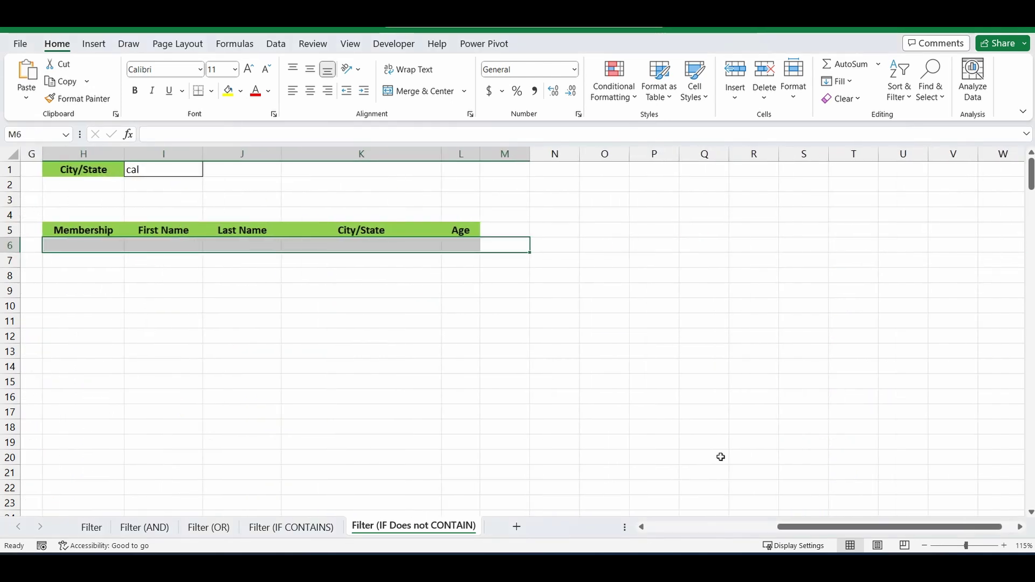
- Begin a =FILTER( formula in H6 using the table range A2:E254 as the array
{"action": "left_click_drag", "start_coordinate": [816, 527], "coordinate": [688, 504]}
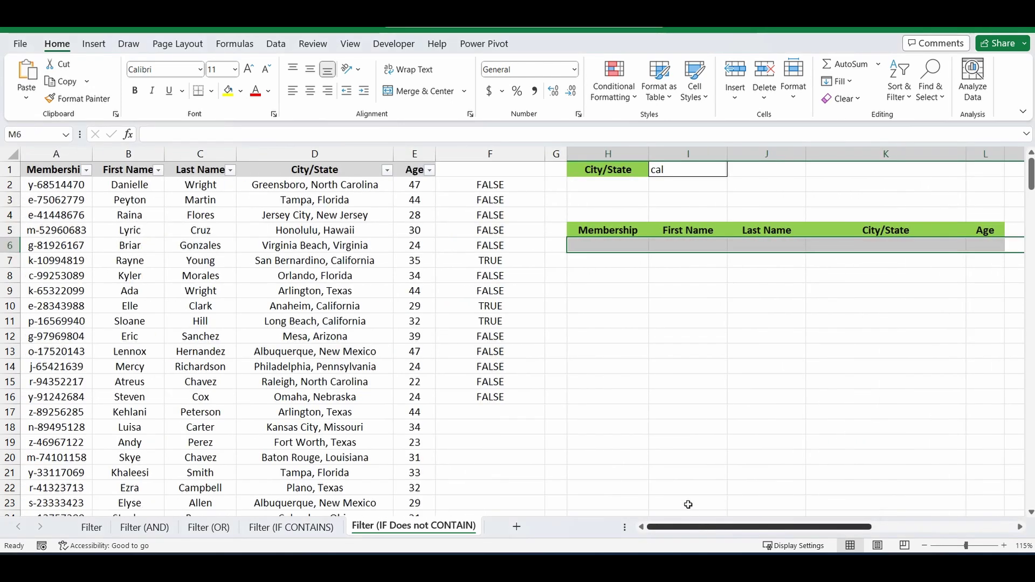
{"action": "left_click", "coordinate": [608, 243]}
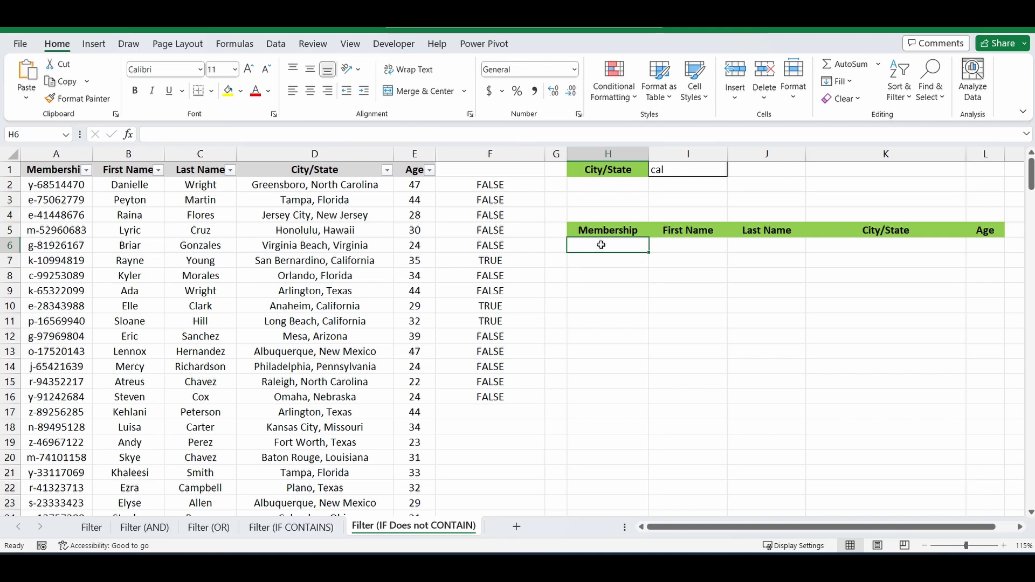
{"action": "type", "text": "="}
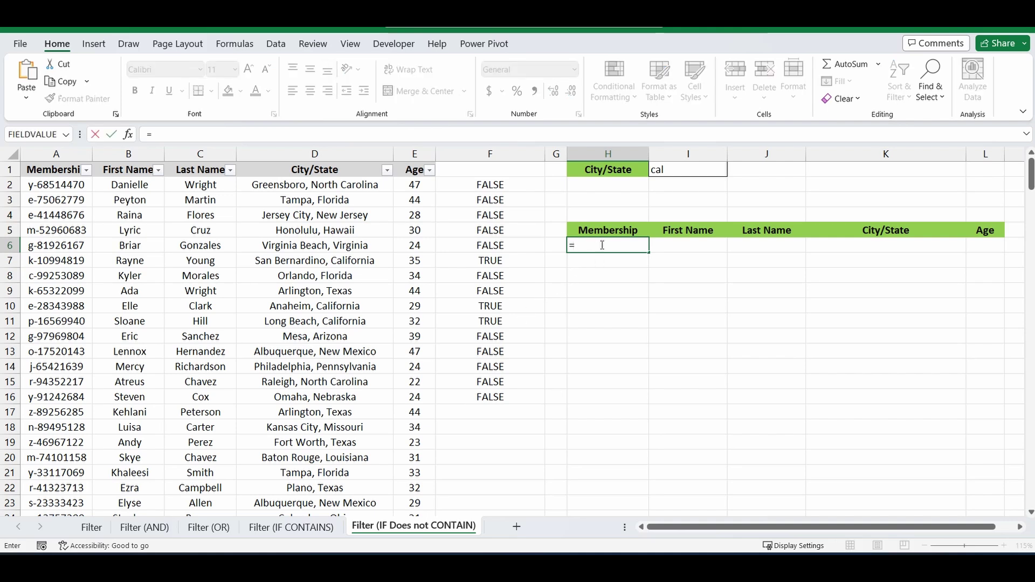
{"action": "type", "text": "filter"}
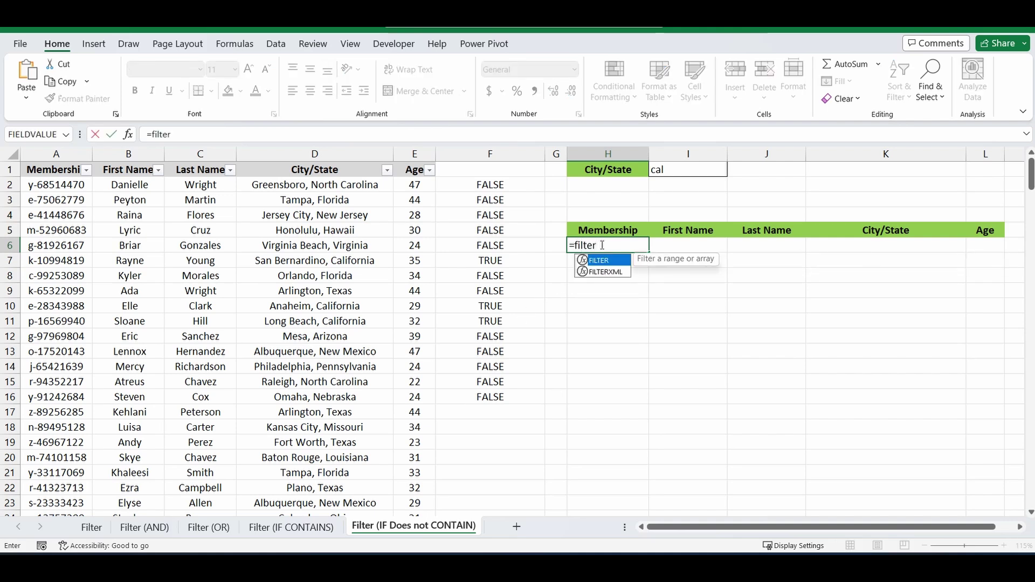
{"action": "type", "text": "("}
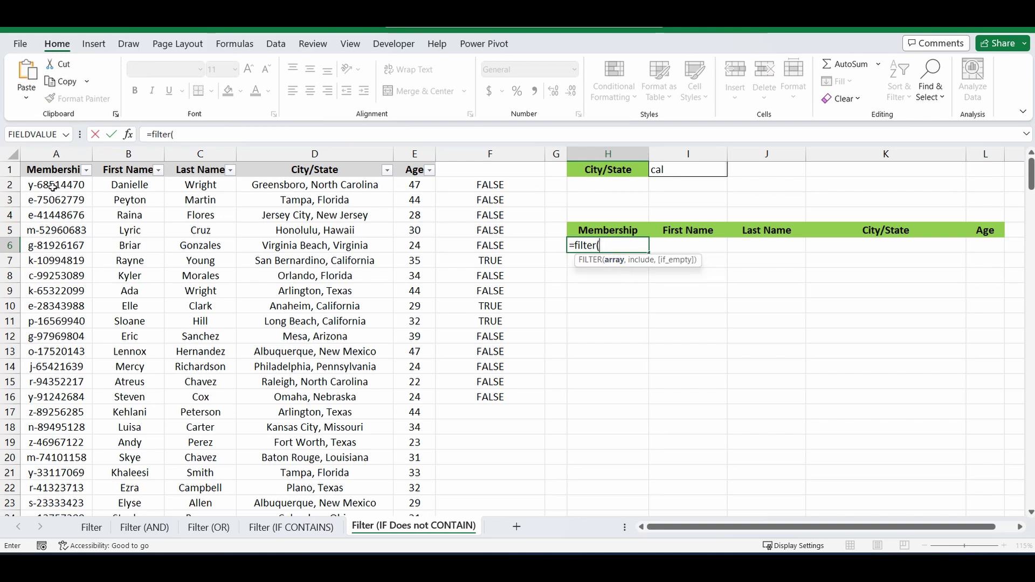
{"action": "left_click_drag", "start_coordinate": [51, 186], "coordinate": [404, 187]}
{"action": "key", "text": "ctrl+shift+Down"}
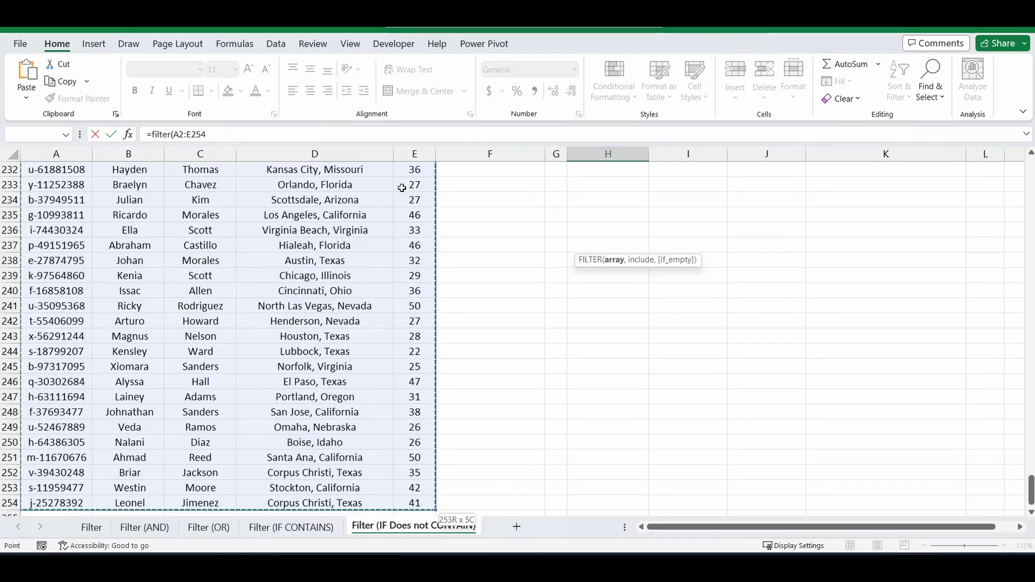
{"action": "type", "text": ","}
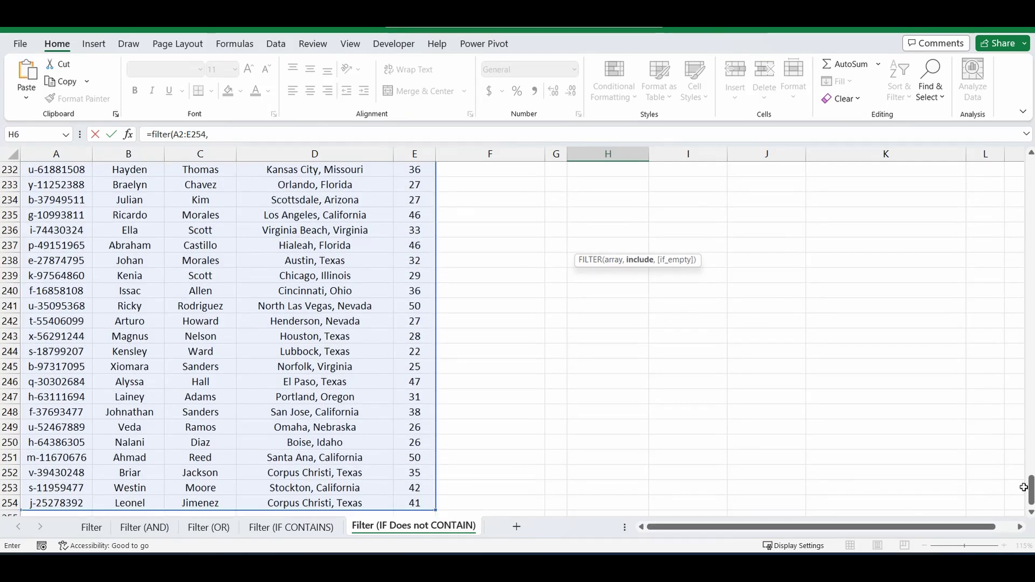
{"action": "left_click_drag", "start_coordinate": [1031, 493], "coordinate": [1030, 172]}
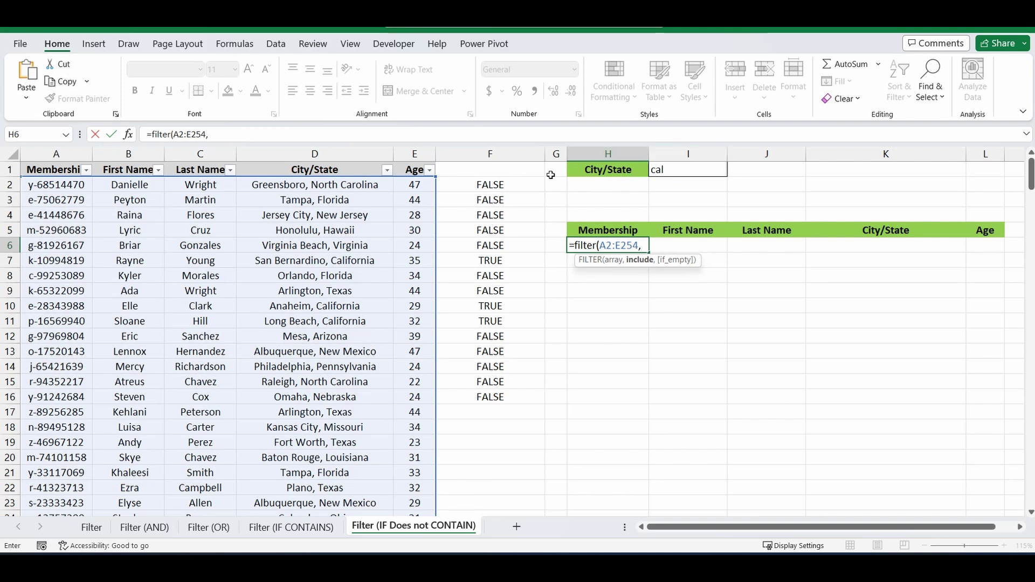
- Add the include condition ISNUMBER(SEARCH($I$1,D2:D254))=FALSE to H6's FILTER formula
{"action": "left_click", "coordinate": [231, 134]}
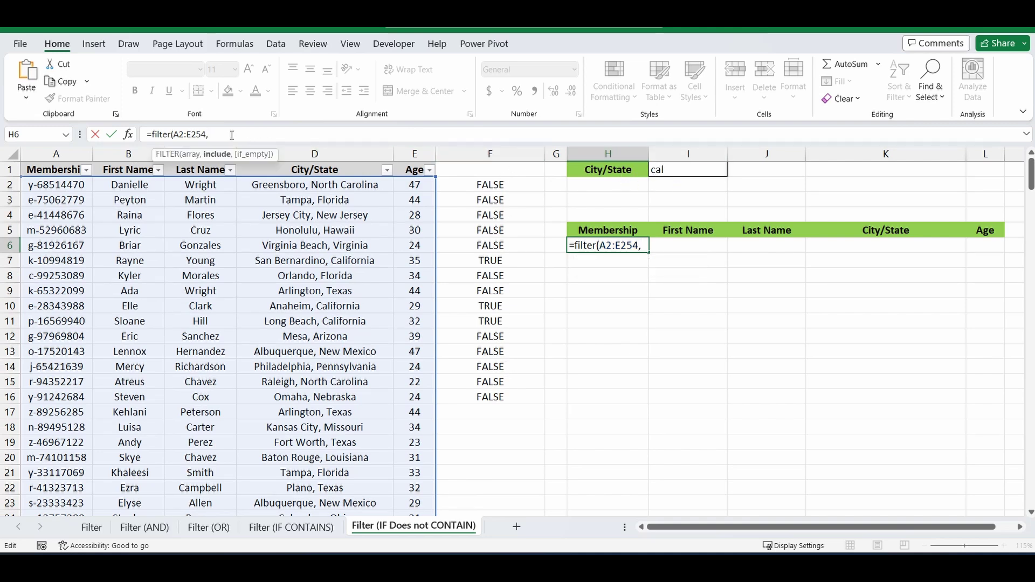
{"action": "type", "text": "is"}
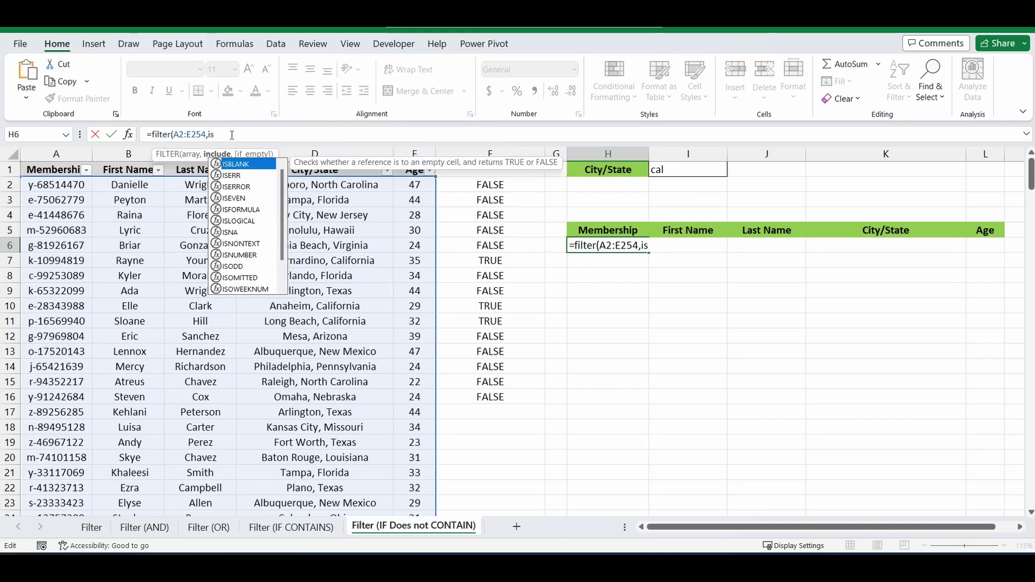
{"action": "type", "text": "number("}
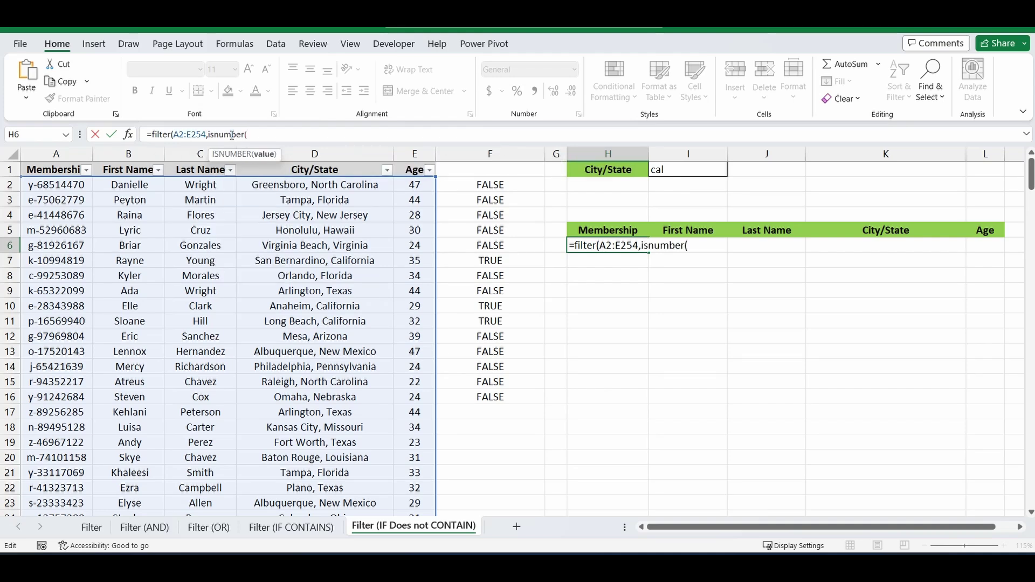
{"action": "type", "text": "search("}
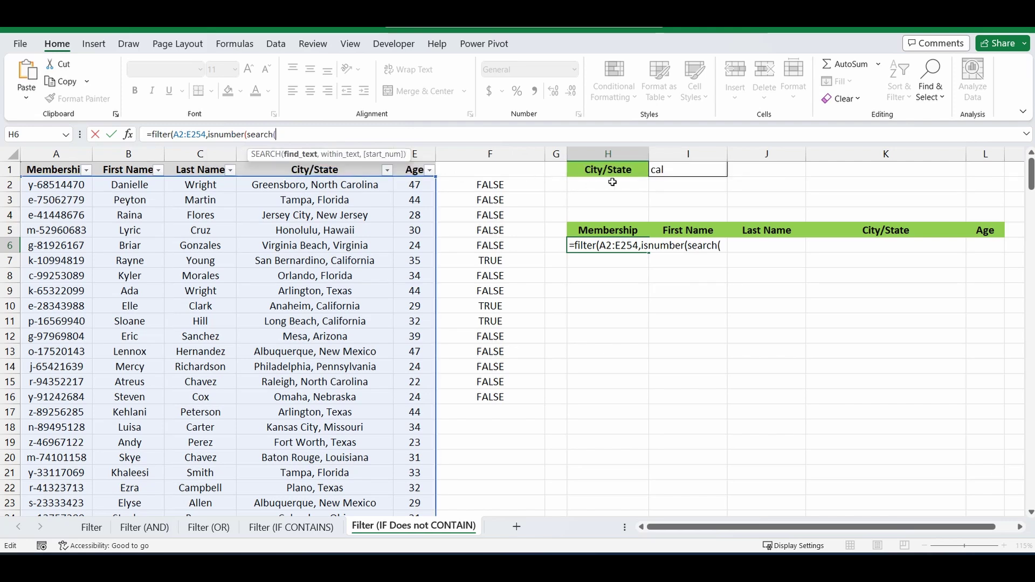
{"action": "left_click", "coordinate": [679, 168]}
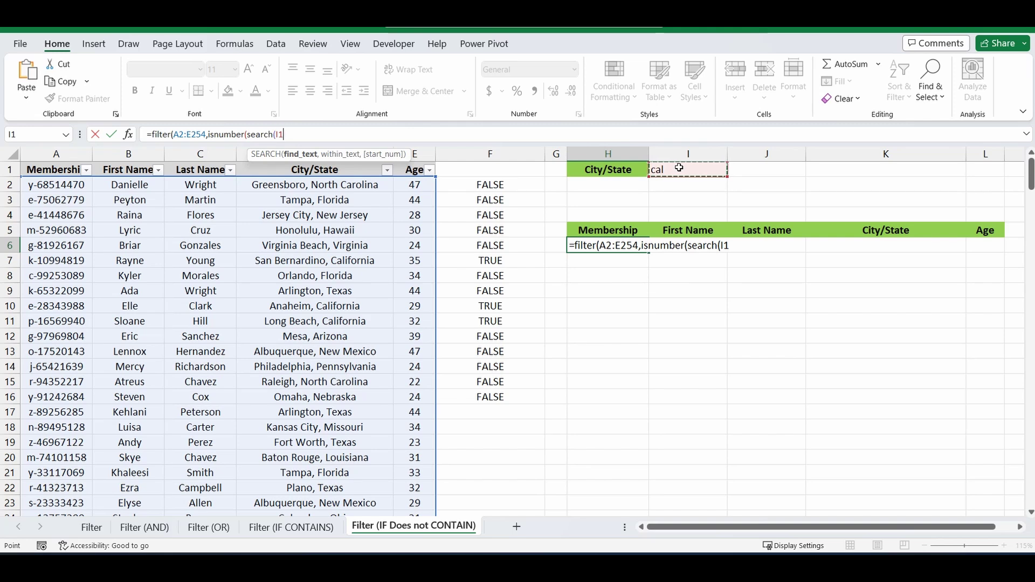
{"action": "key", "text": "F4"}
{"action": "type", "text": ","}
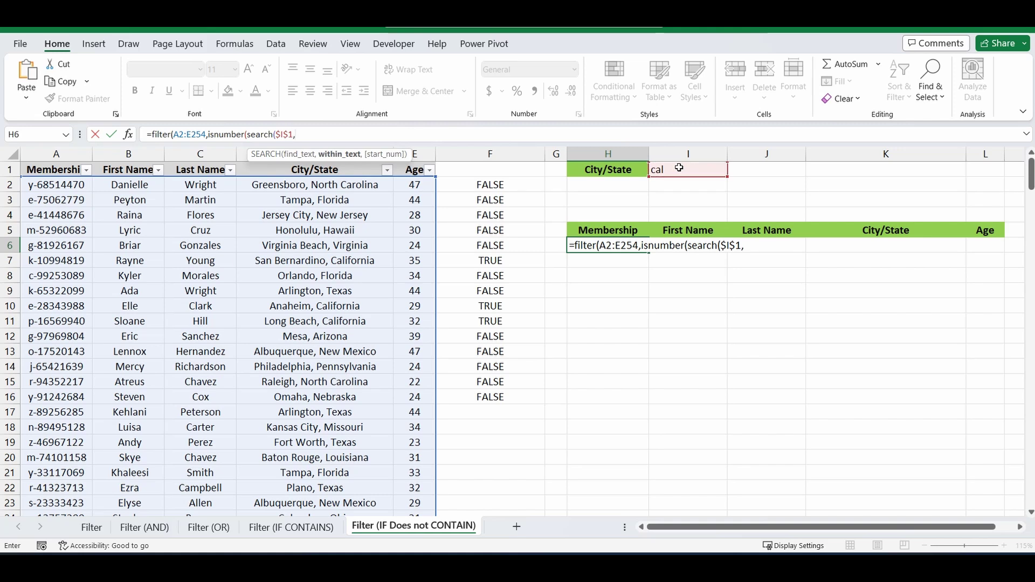
{"action": "type", "text": "d2"}
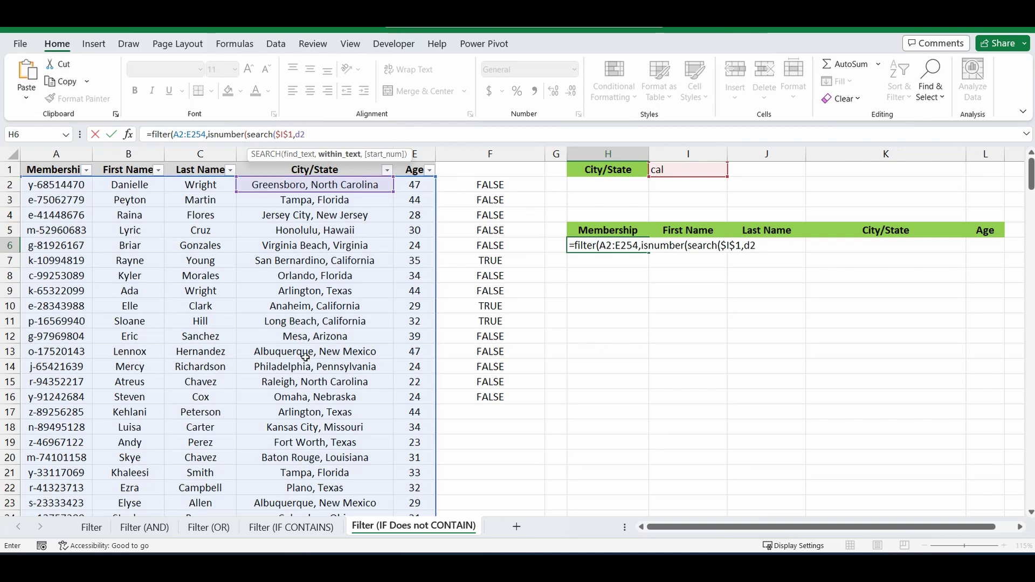
{"action": "type", "text": ":d254"}
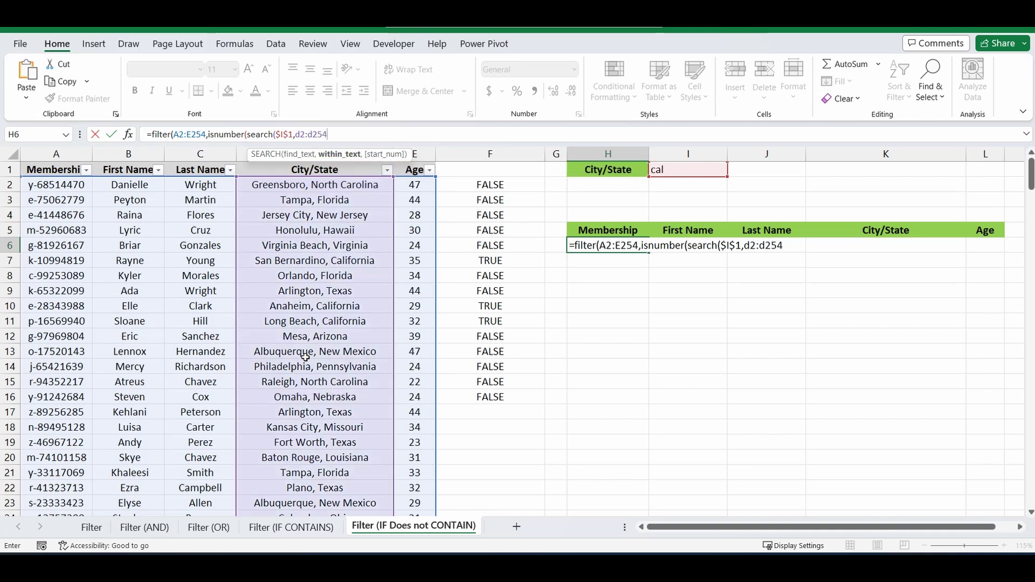
{"action": "type", "text": ")"}
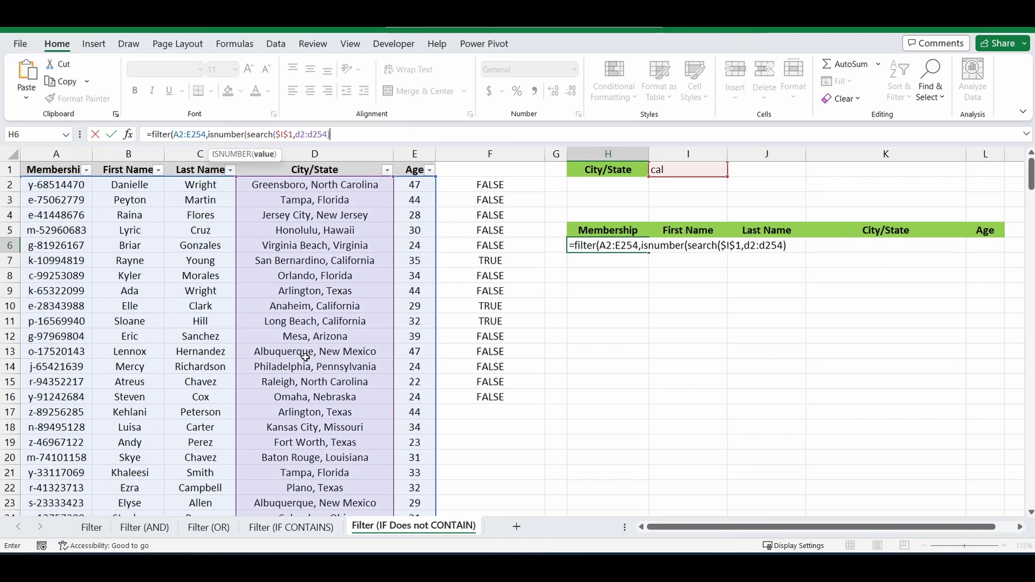
{"action": "type", "text": ")="}
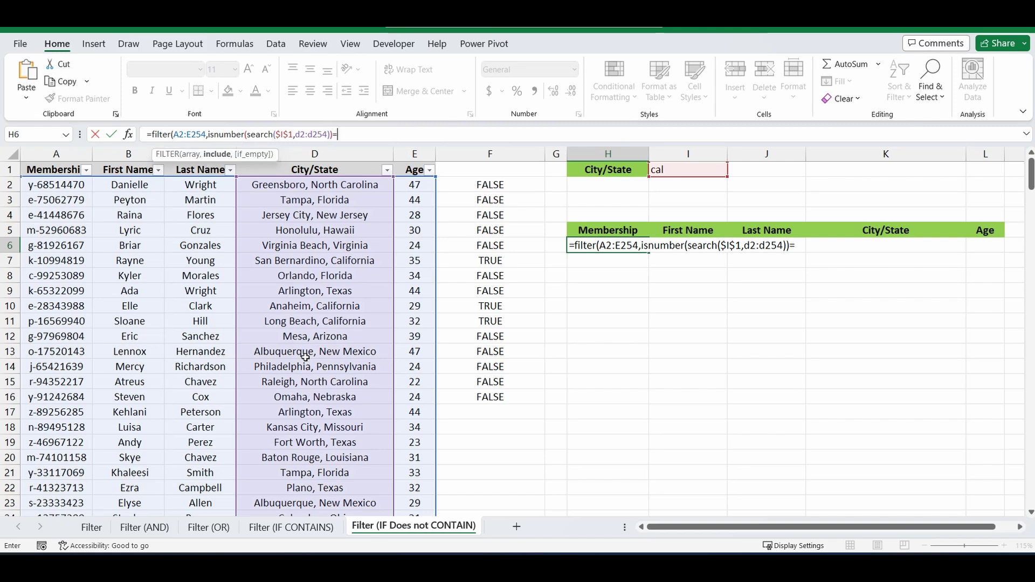
{"action": "type", "text": "FA"}
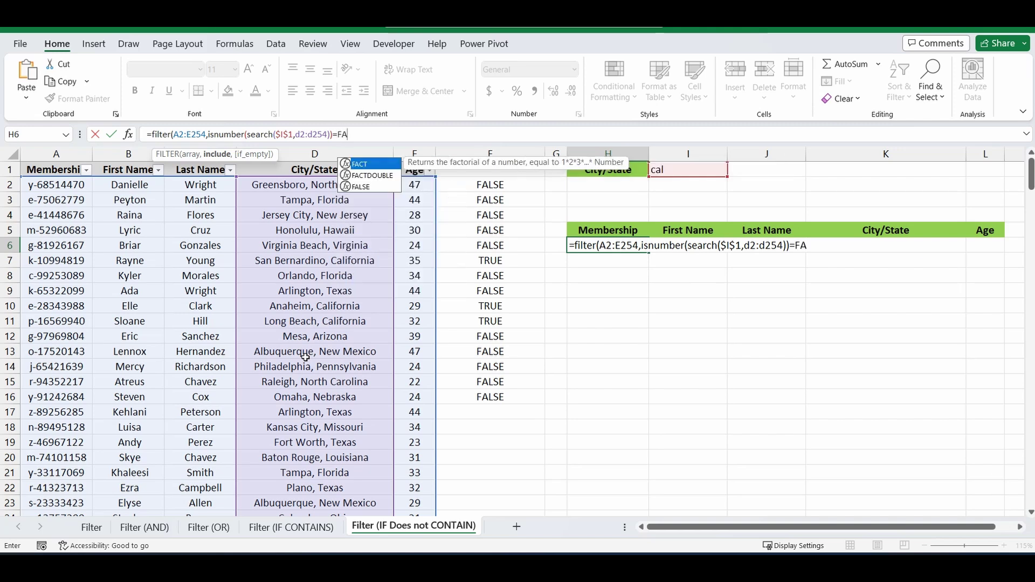
{"action": "type", "text": "LSE"}
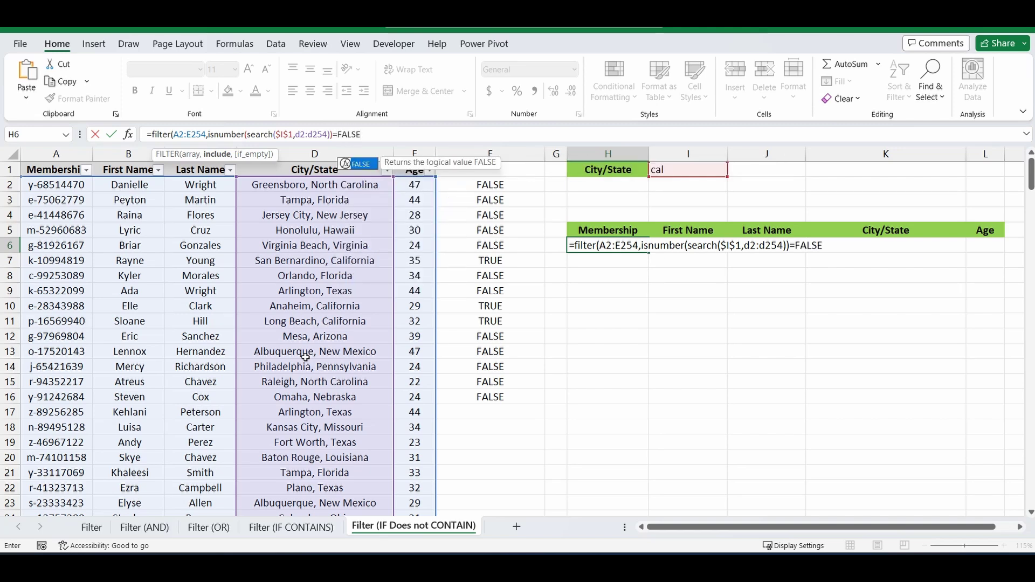
{"action": "type", "text": ")"}
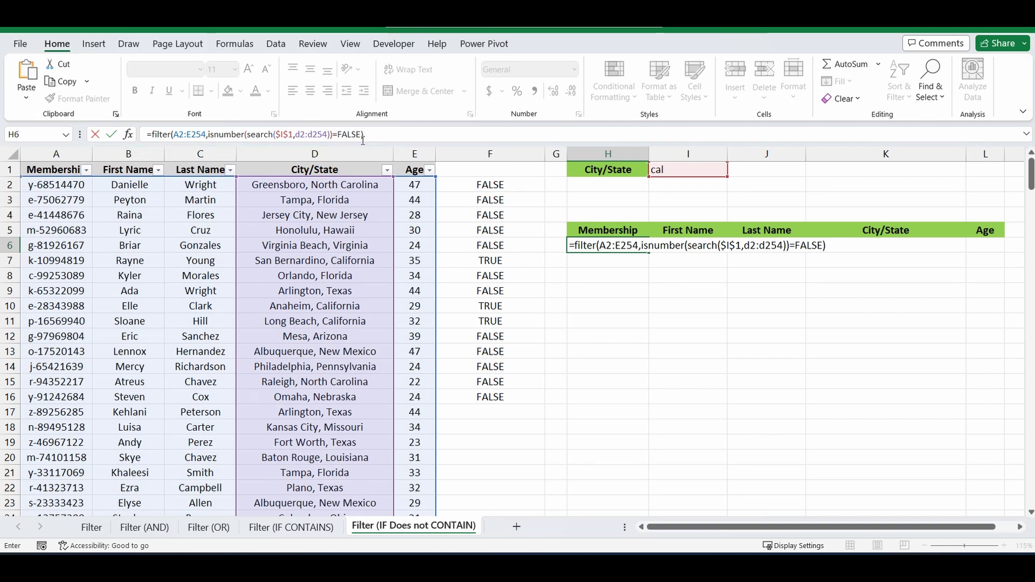
- Commit the H6 FILTER formula so rows without 'cal' spill below the headers
{"action": "key", "text": "Return"}
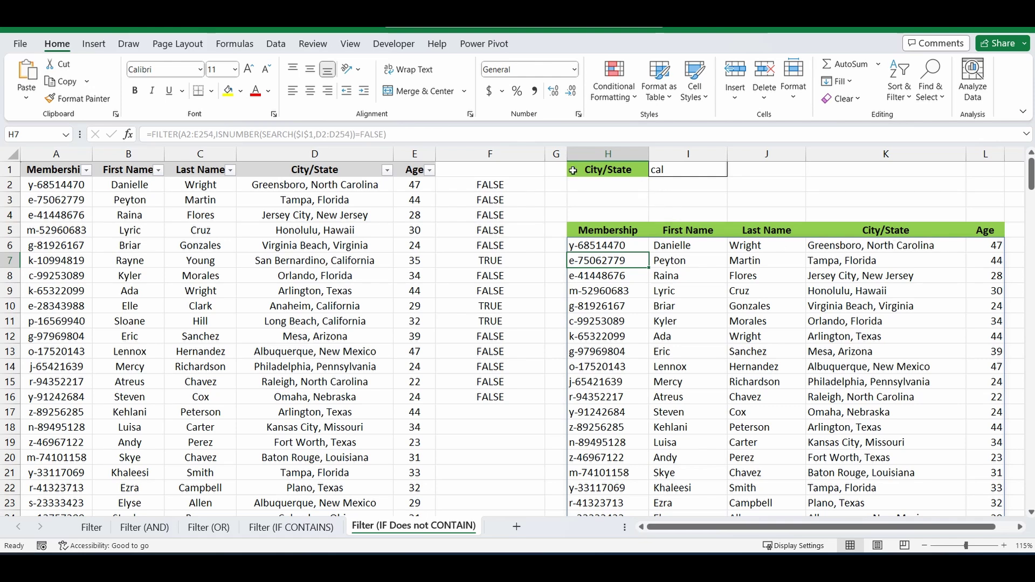
- Change the FILTER condition from =FALSE to =TRUE so only California rows appear
{"action": "key", "text": "Up"}
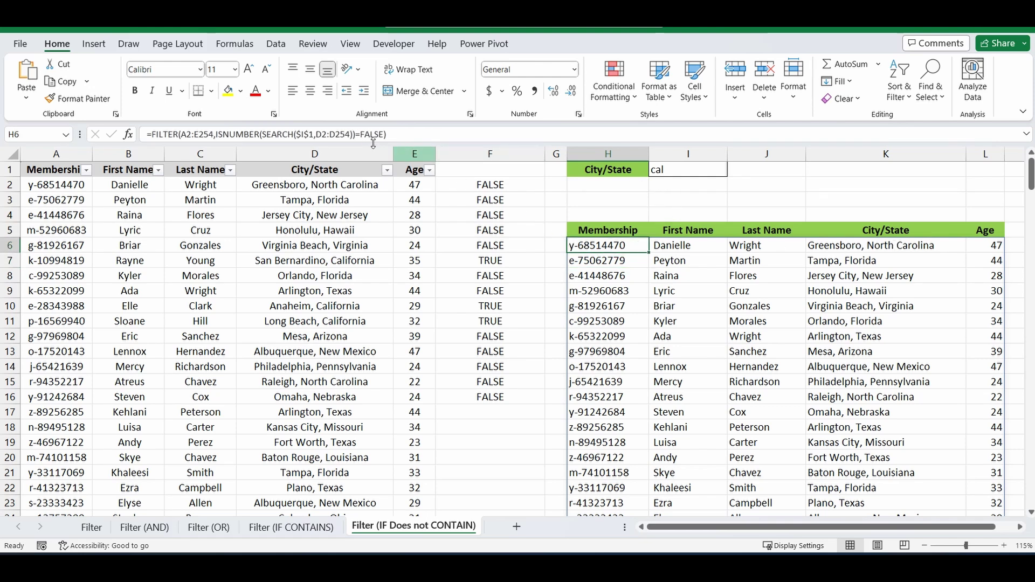
{"action": "double_click", "coordinate": [363, 134]}
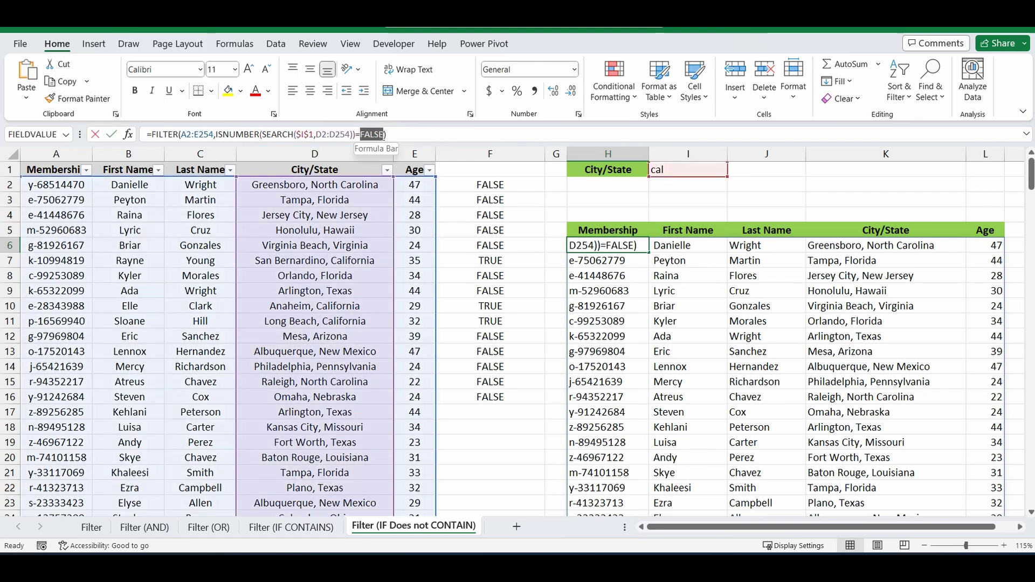
{"action": "type", "text": "TRUE"}
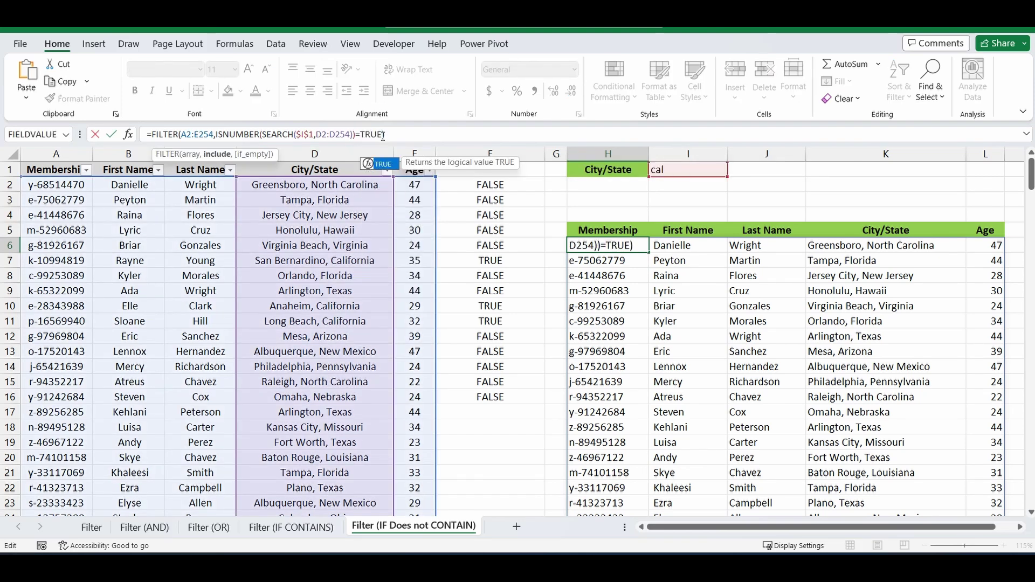
{"action": "key", "text": "Return"}
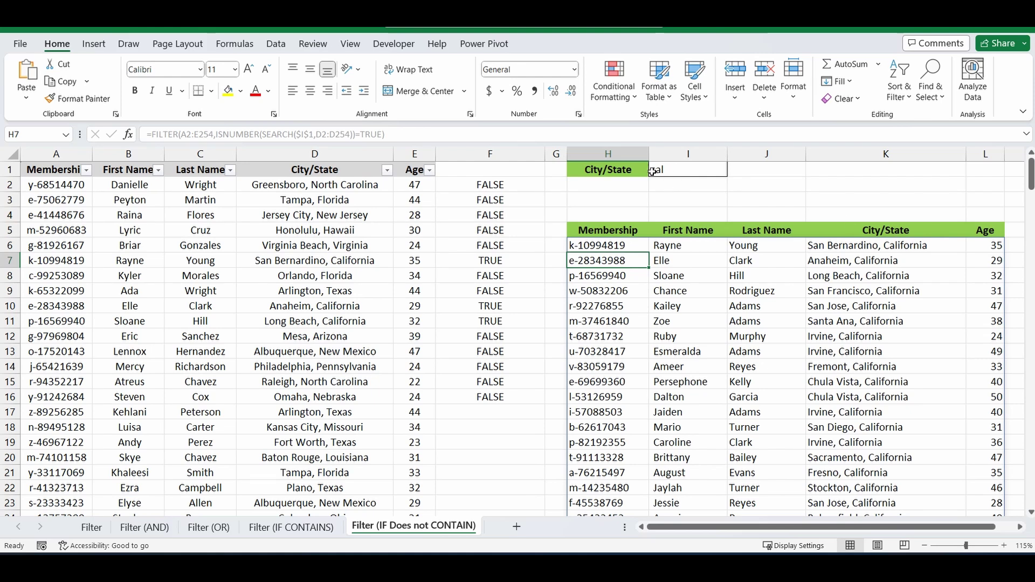
{"action": "left_click", "coordinate": [770, 182]}
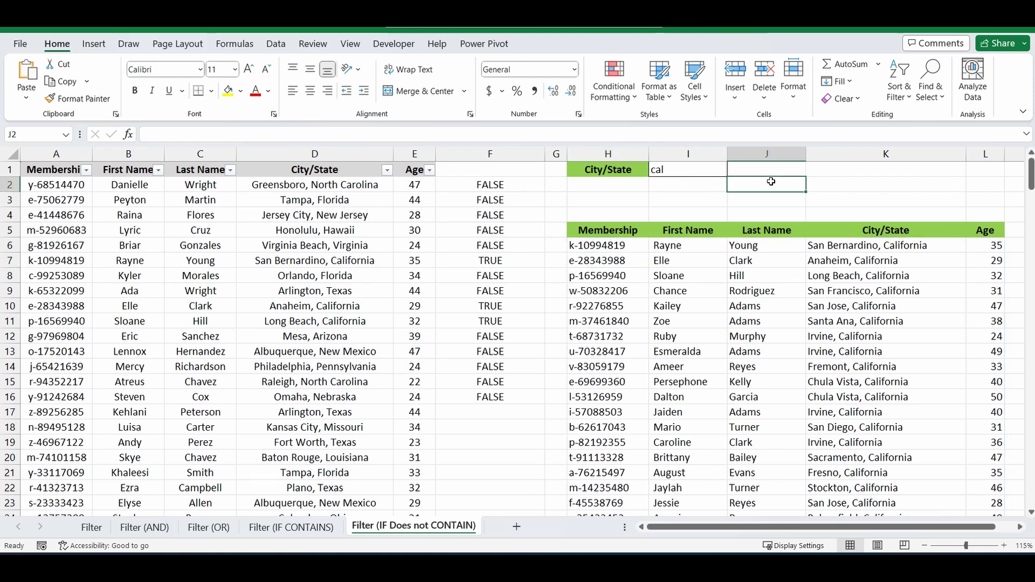